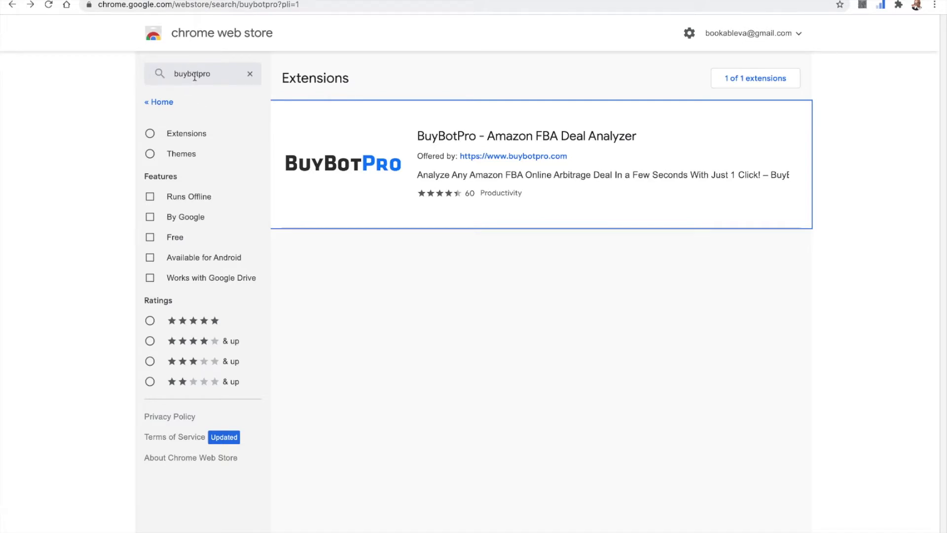
Step: Install BuyBotPro - Amazon FBA Deal Analyzer from the Chrome Web Store, then return to the Amazon tab
{"action": "left_click", "coordinate": [441, 140]}
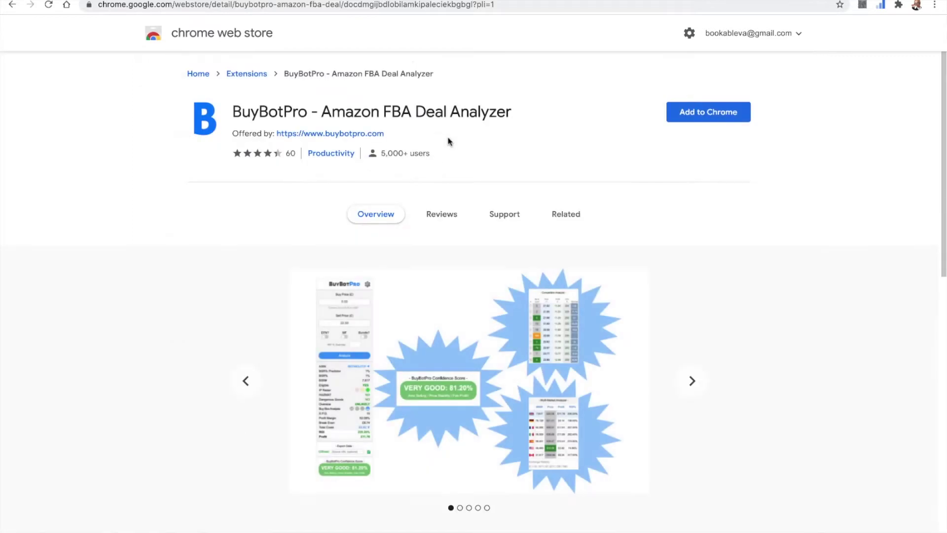
{"action": "left_click", "coordinate": [720, 118]}
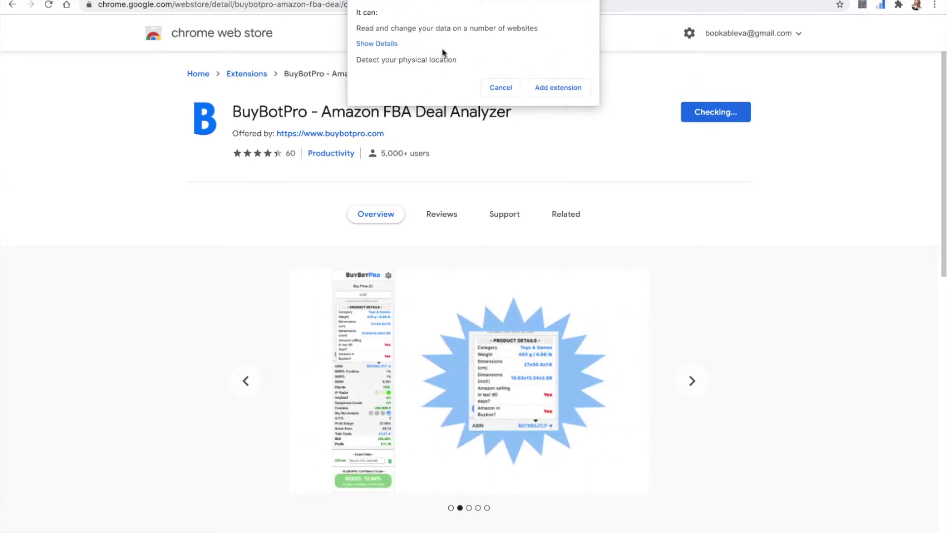
{"action": "left_click", "coordinate": [551, 89]}
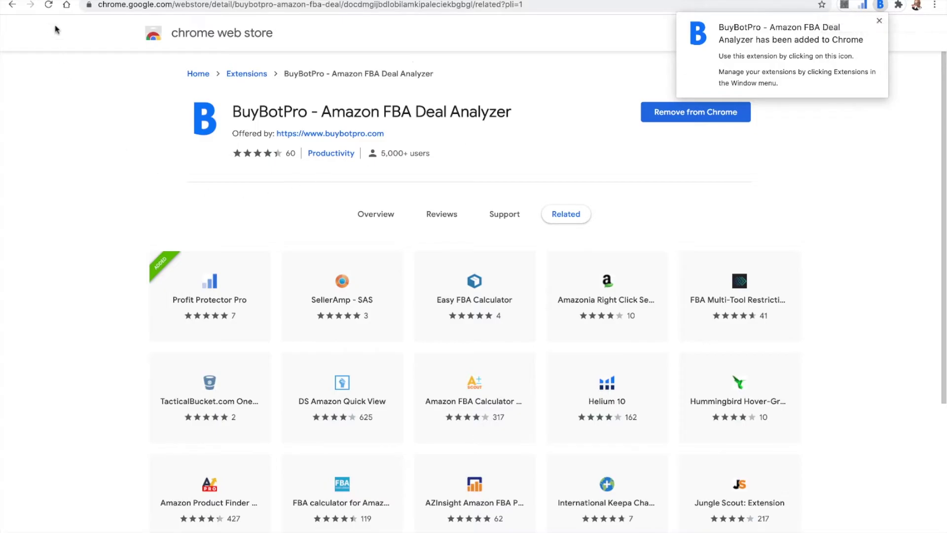
{"action": "left_click", "coordinate": [20, 1]}
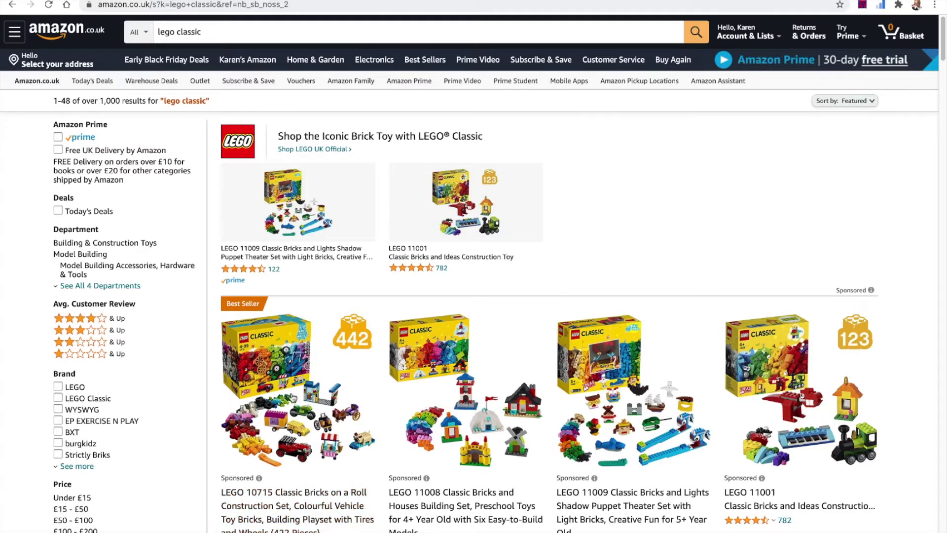
Step: Open the LEGO 10715 Classic Bricks on a Roll product from the lego classic results
{"action": "left_click", "coordinate": [282, 376]}
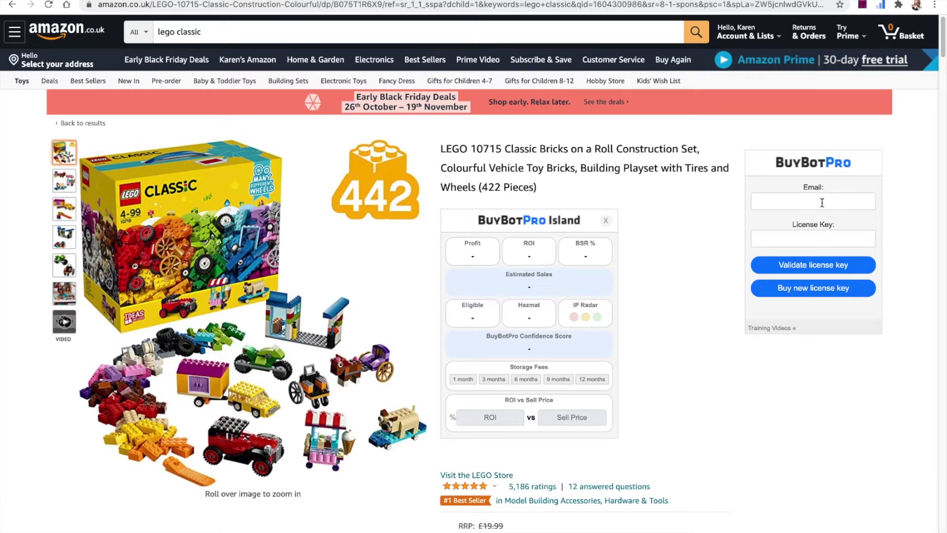
Step: Sign in to BuyBotPro with the account e-mail and the pasted licence key
{"action": "left_click", "coordinate": [821, 199]}
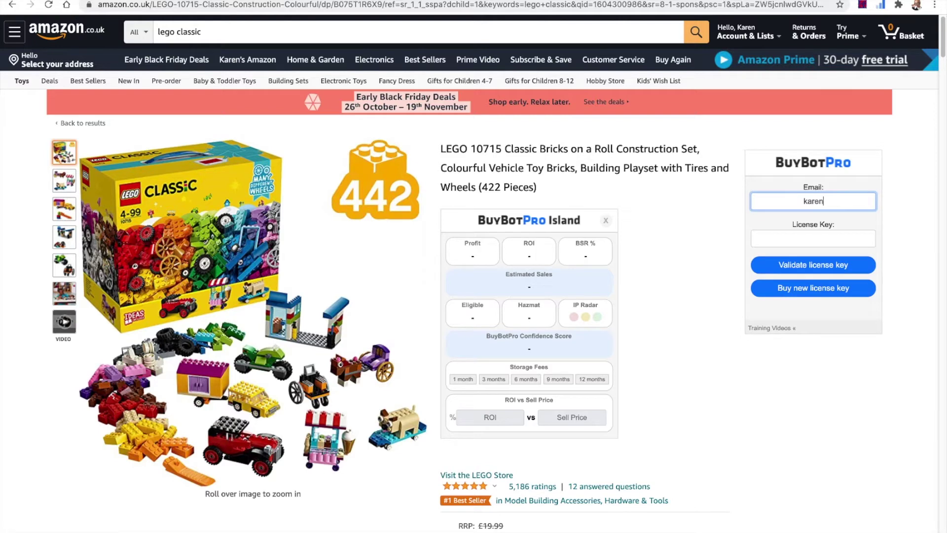
{"action": "left_click", "coordinate": [802, 239]}
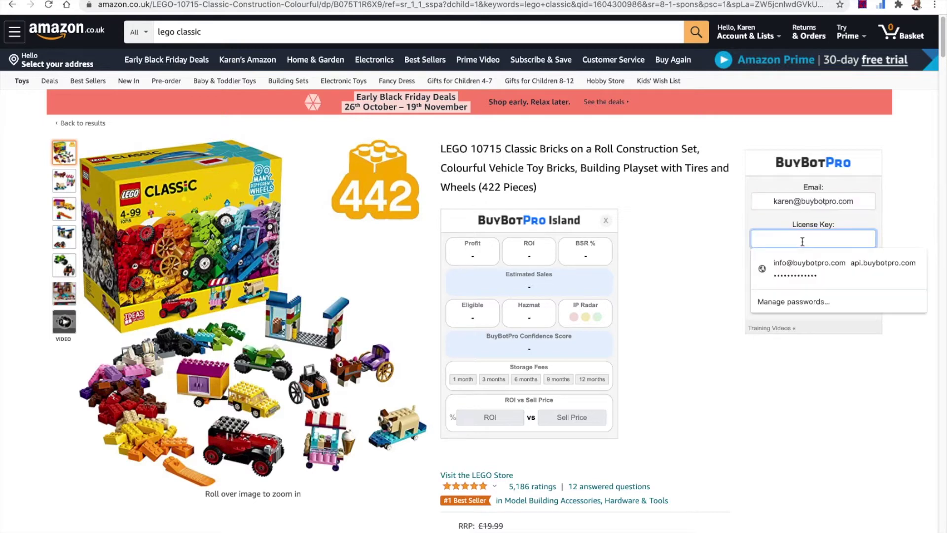
{"action": "key", "text": "ctrl+v"}
{"action": "left_click", "coordinate": [803, 265]}
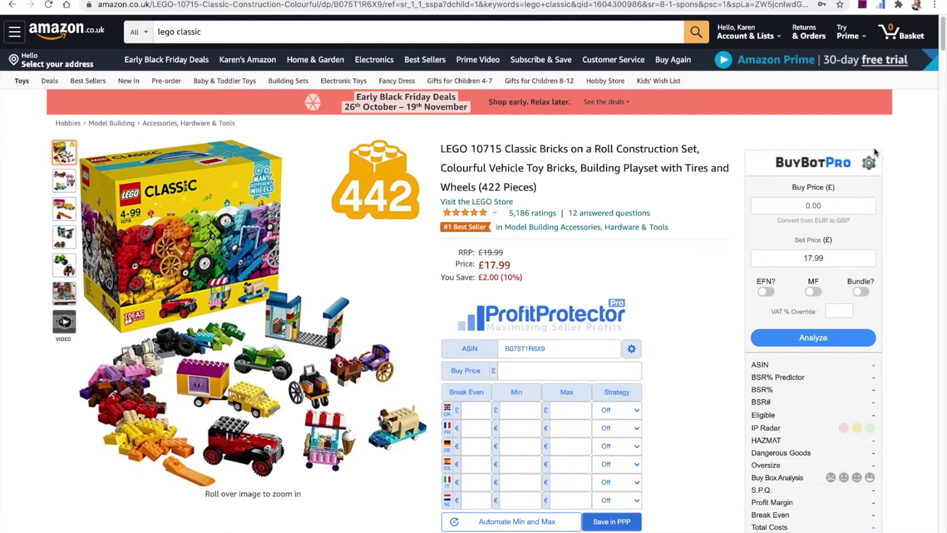
{"action": "left_click", "coordinate": [869, 165]}
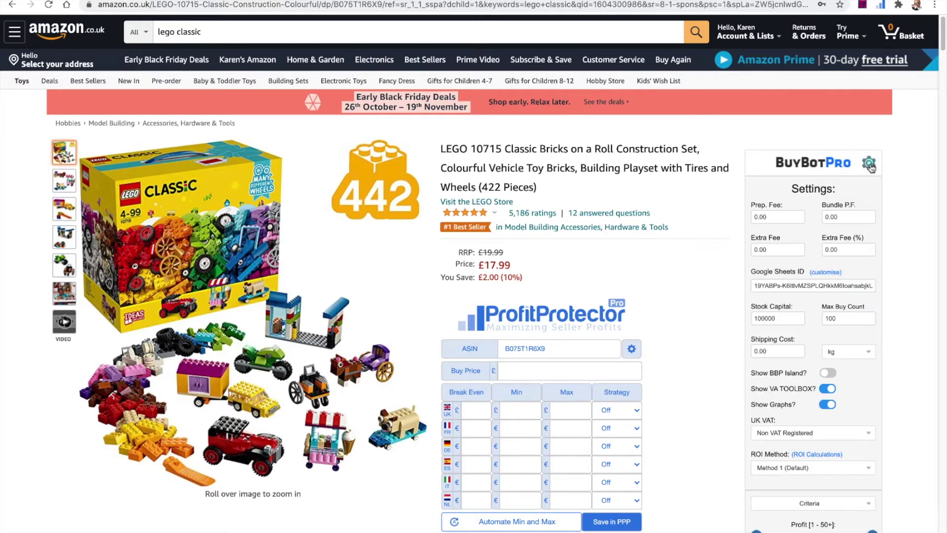
Step: Scroll through the BuyBotPro settings to see the fees, stock capital, VAT and ROI method
{"action": "scroll", "coordinate": [871, 168], "scroll_direction": "down", "scroll_amount": 1}
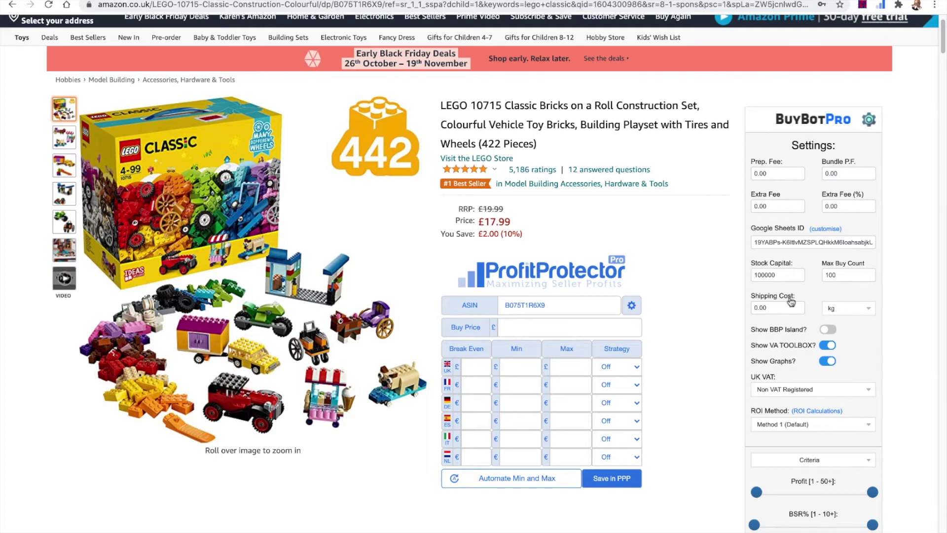
{"action": "scroll", "coordinate": [826, 323], "scroll_direction": "down", "scroll_amount": 1}
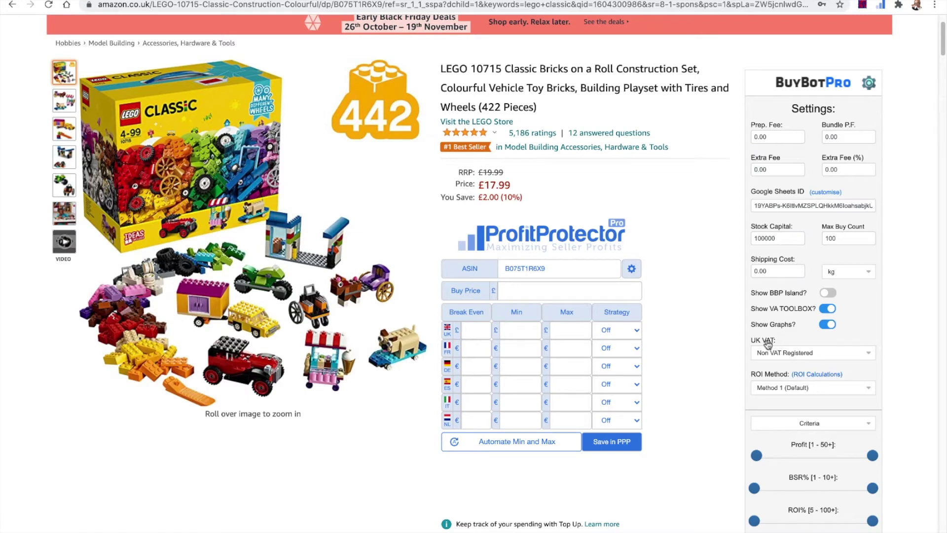
{"action": "mouse_move", "coordinate": [768, 343]}
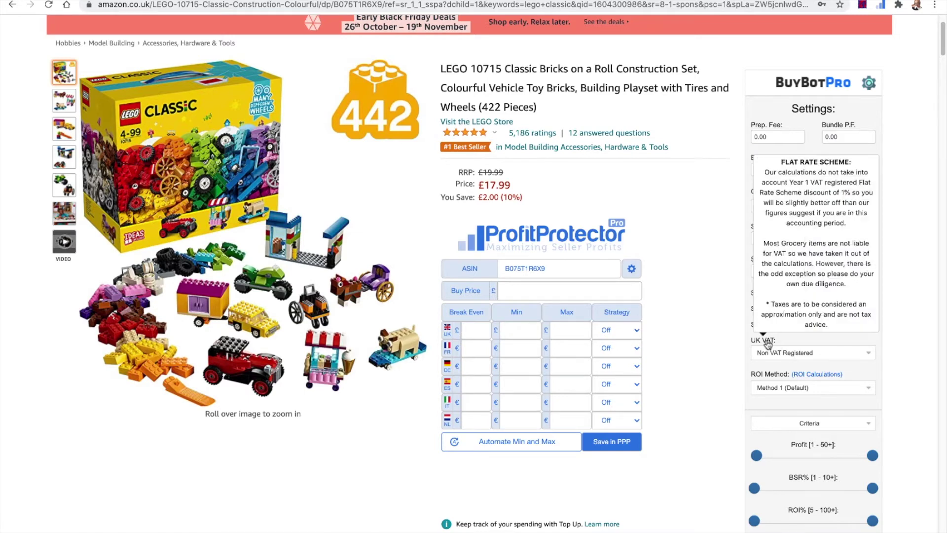
{"action": "left_click", "coordinate": [784, 359]}
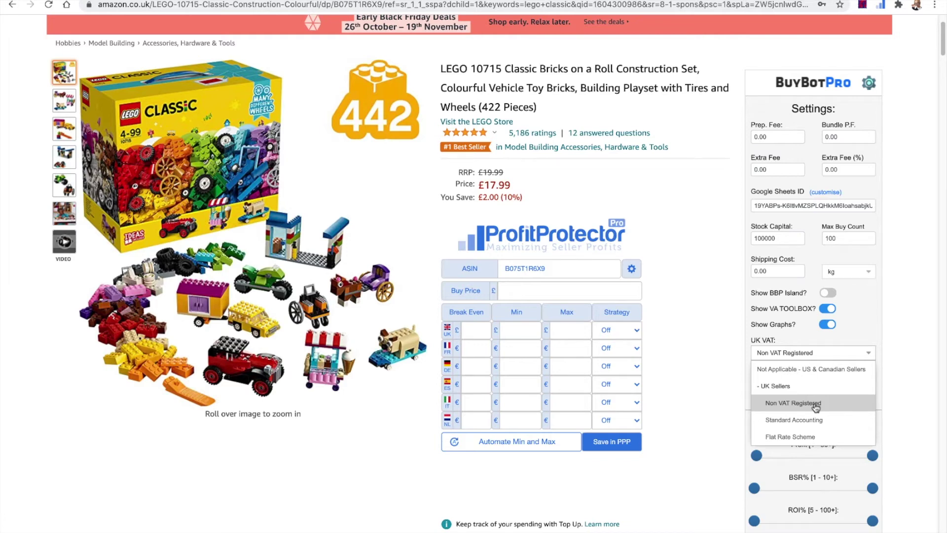
{"action": "left_click", "coordinate": [816, 407]}
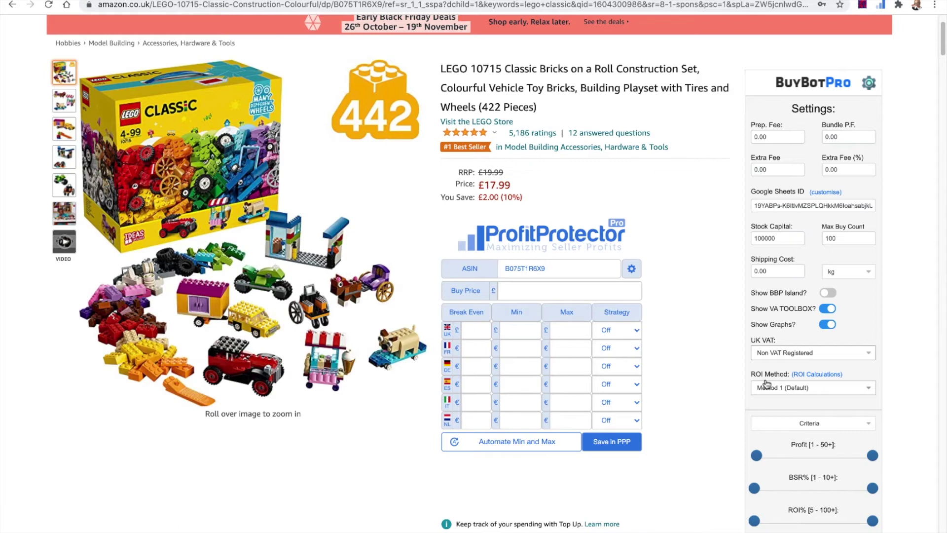
{"action": "left_click", "coordinate": [767, 390]}
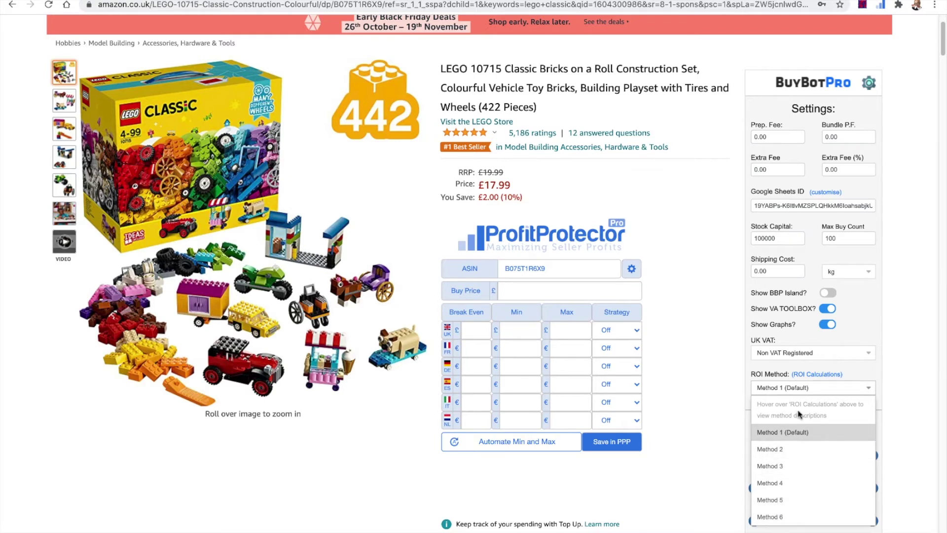
{"action": "mouse_move", "coordinate": [818, 379]}
{"action": "left_click", "coordinate": [871, 391]}
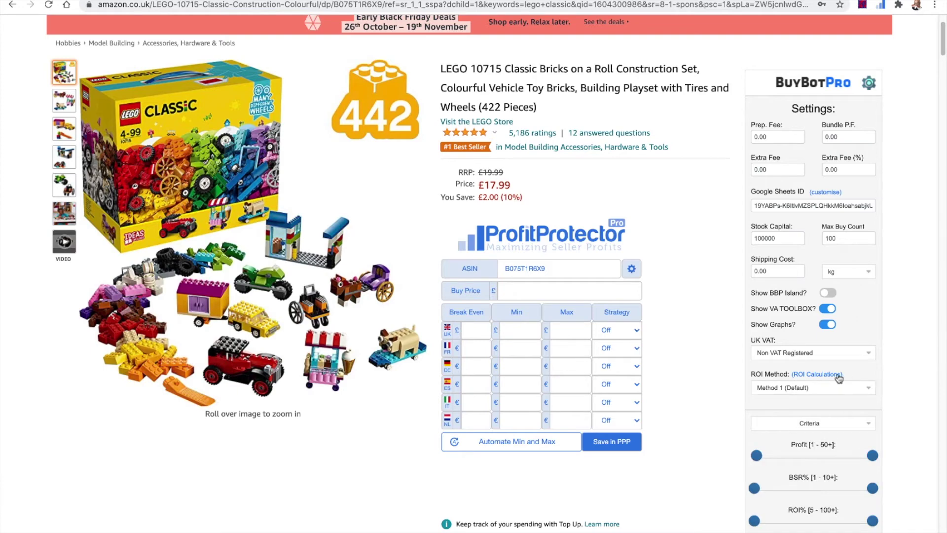
{"action": "mouse_move", "coordinate": [822, 374]}
{"action": "scroll", "coordinate": [828, 378], "scroll_direction": "down", "scroll_amount": 1}
{"action": "scroll", "coordinate": [827, 379], "scroll_direction": "down", "scroll_amount": 4}
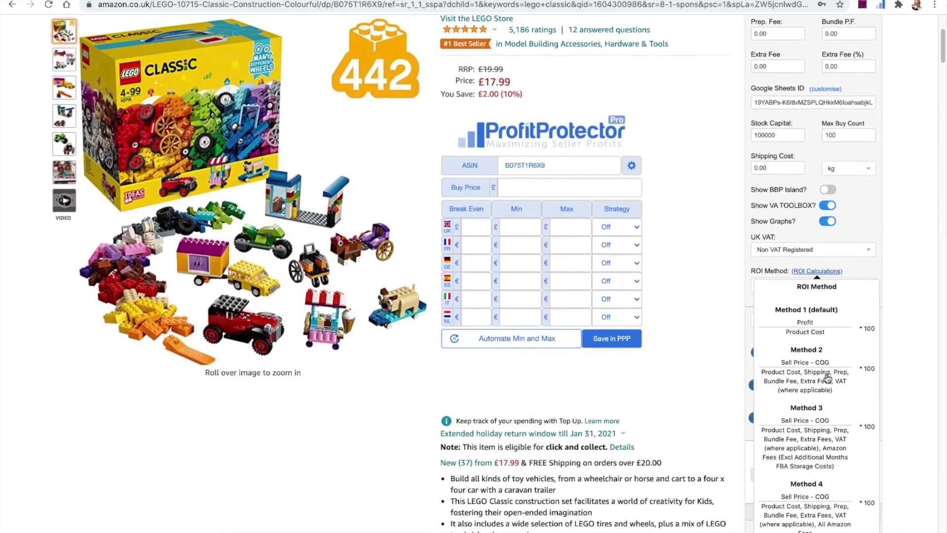
{"action": "scroll", "coordinate": [828, 379], "scroll_direction": "down", "scroll_amount": 2}
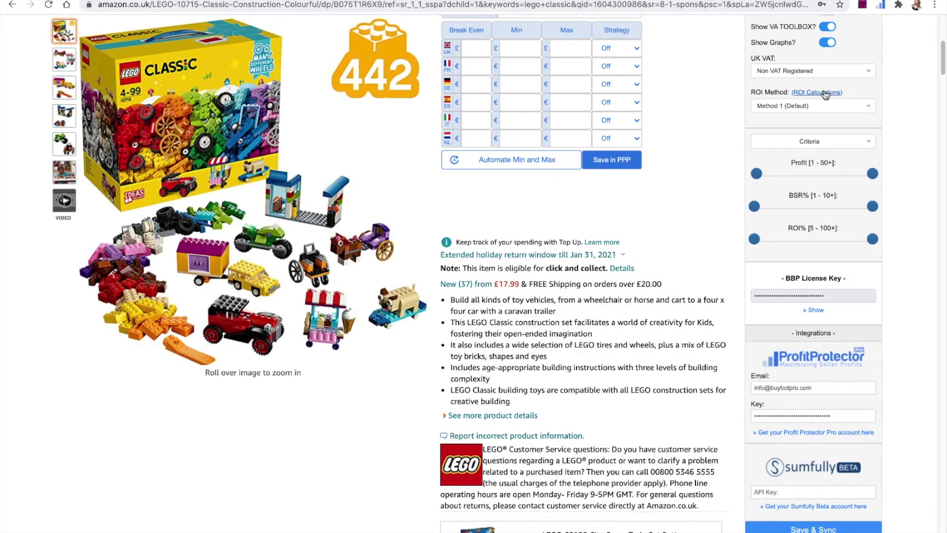
{"action": "mouse_move", "coordinate": [825, 93]}
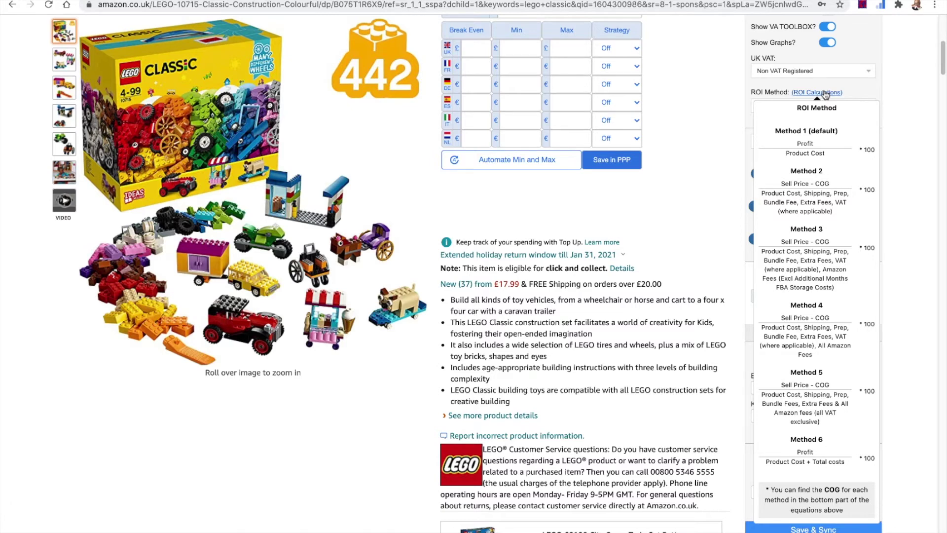
{"action": "left_click", "coordinate": [819, 108]}
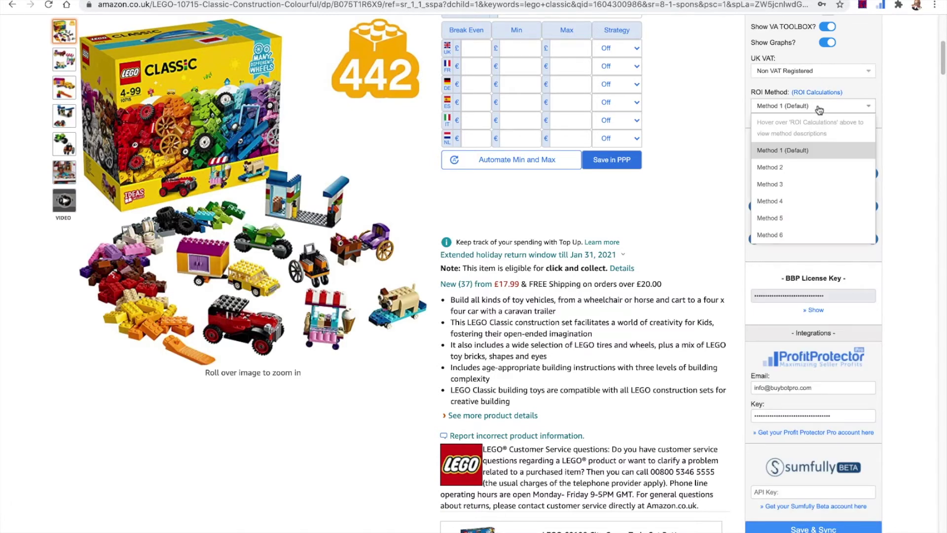
{"action": "left_click", "coordinate": [796, 155]}
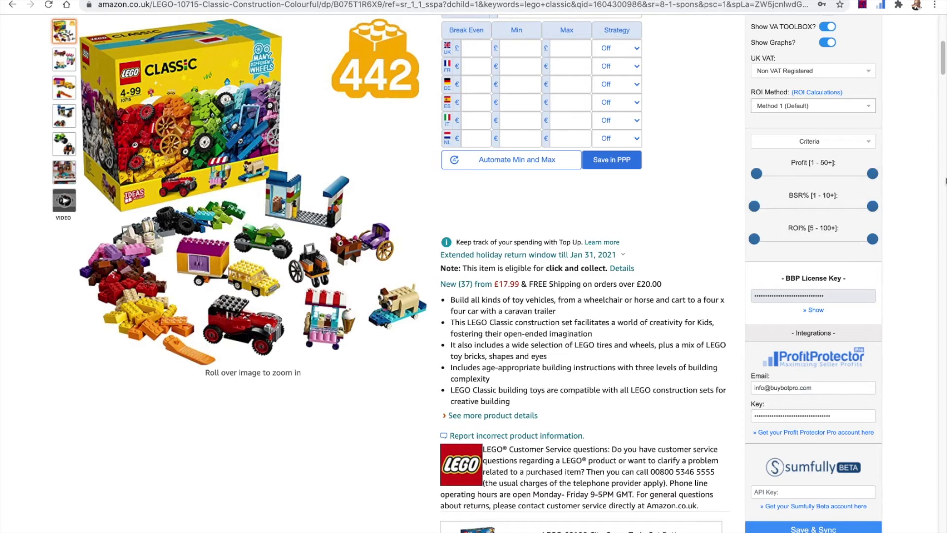
{"action": "scroll", "coordinate": [907, 296], "scroll_direction": "down", "scroll_amount": 2}
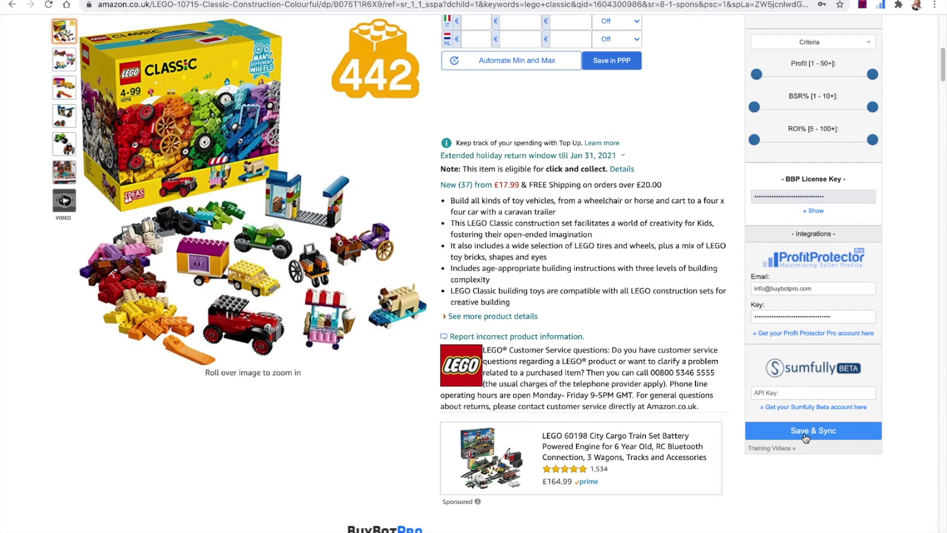
{"action": "scroll", "coordinate": [805, 436], "scroll_direction": "up", "scroll_amount": 8}
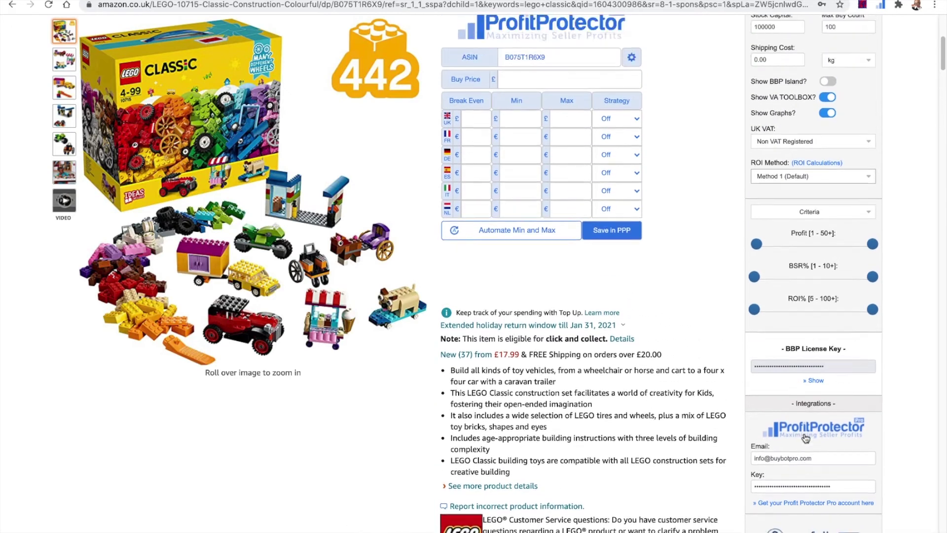
{"action": "scroll", "coordinate": [804, 438], "scroll_direction": "up", "scroll_amount": 2}
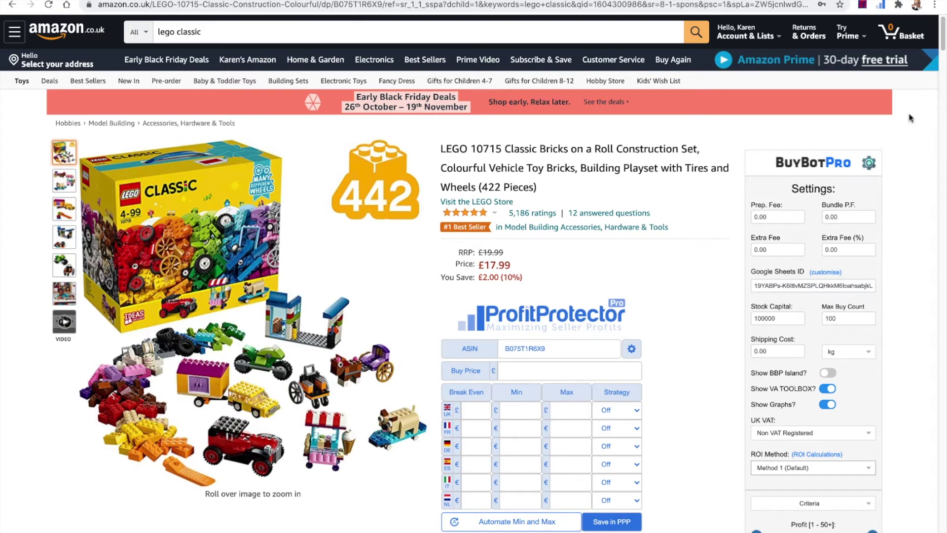
{"action": "left_click", "coordinate": [870, 163]}
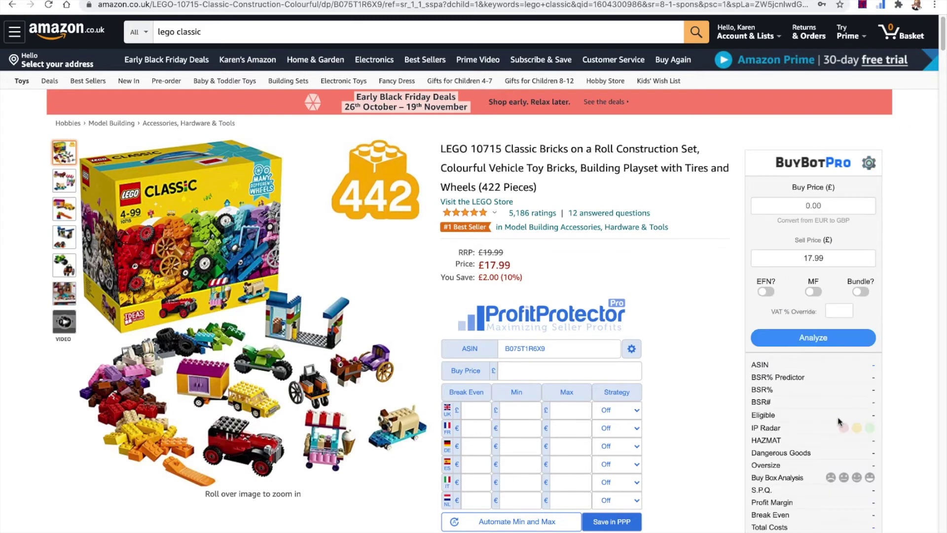
{"action": "scroll", "coordinate": [838, 420], "scroll_direction": "down", "scroll_amount": 3}
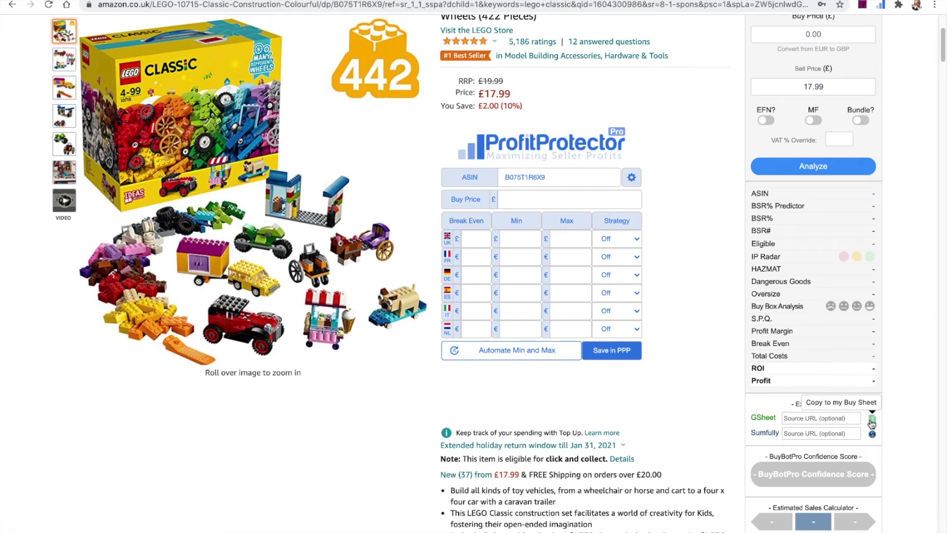
{"action": "scroll", "coordinate": [872, 423], "scroll_direction": "up", "scroll_amount": 3}
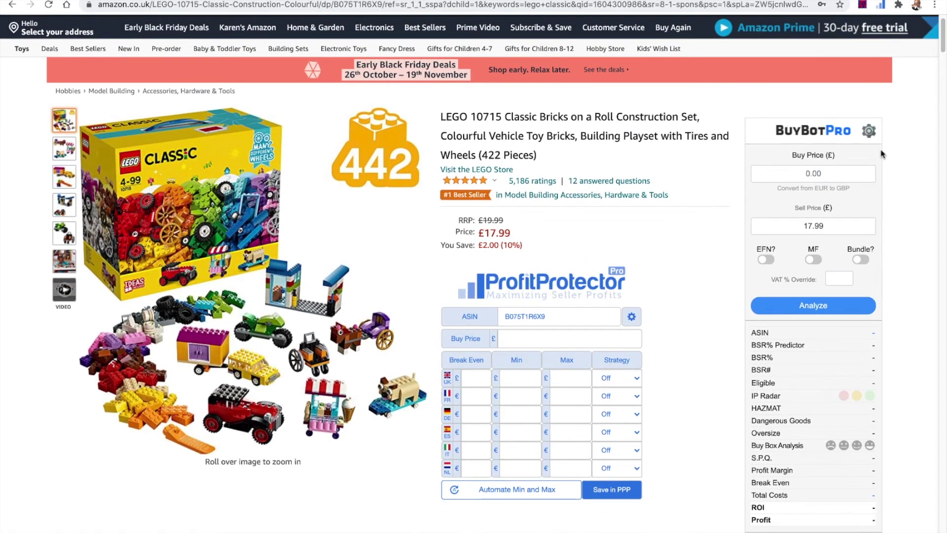
{"action": "mouse_move", "coordinate": [784, 363]}
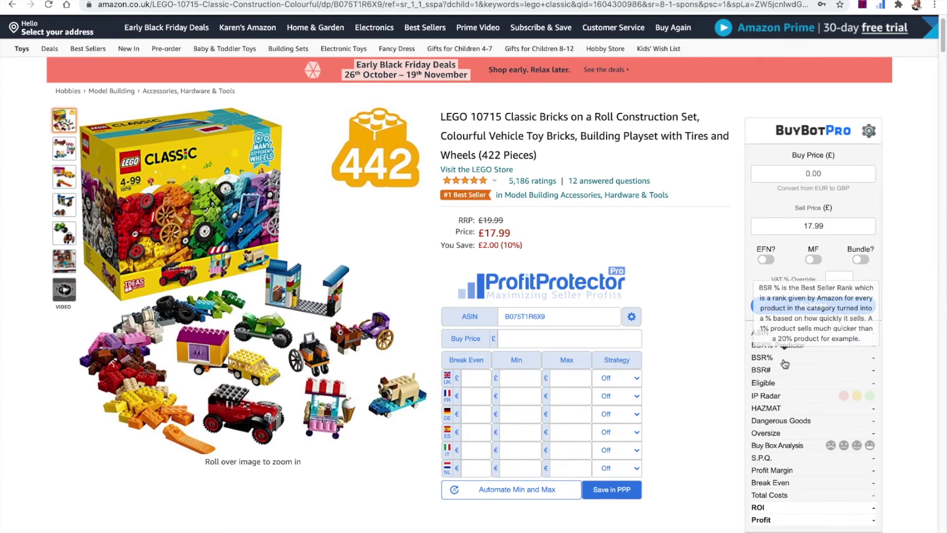
Step: Check the Google Sheets ID and VAT settings in BuyBotPro, then Save & Sync them
{"action": "left_click", "coordinate": [869, 131]}
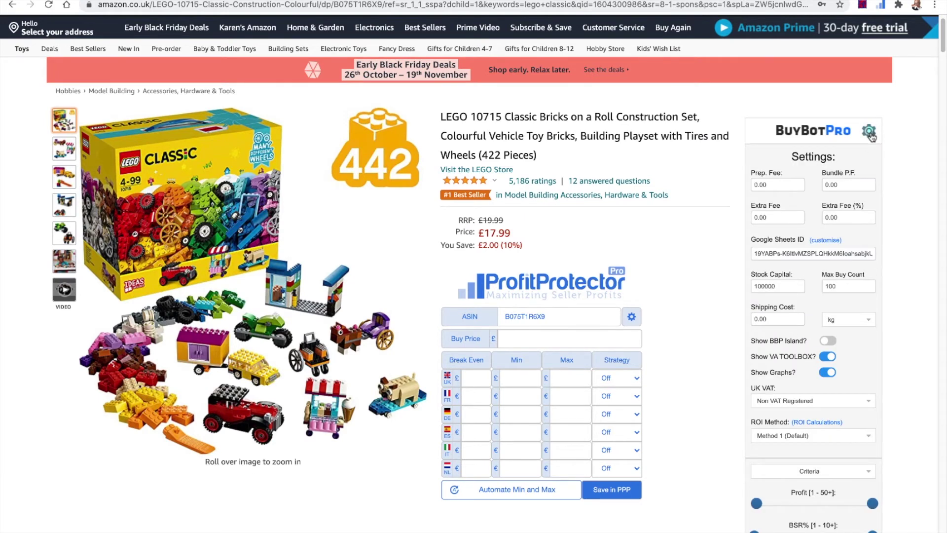
{"action": "left_click", "coordinate": [782, 253]}
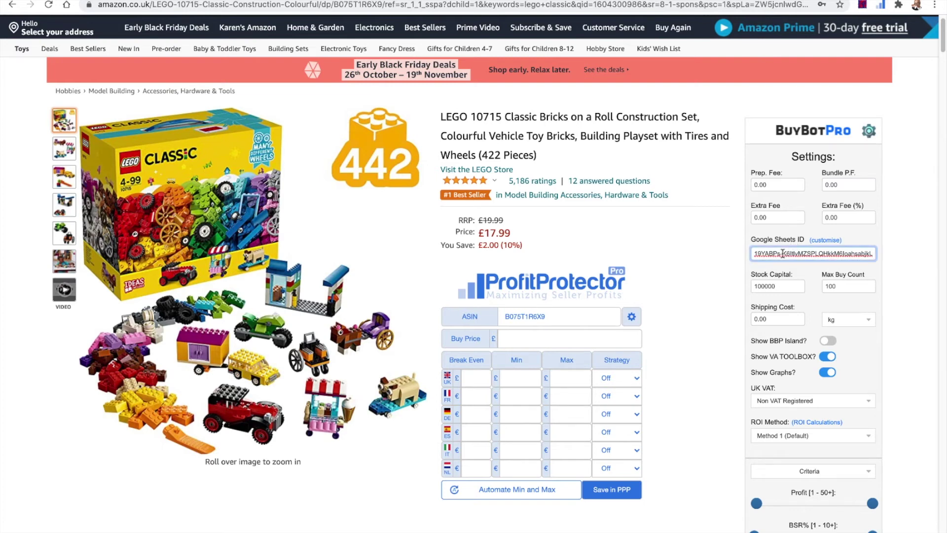
{"action": "scroll", "coordinate": [782, 253], "scroll_direction": "down", "scroll_amount": 1}
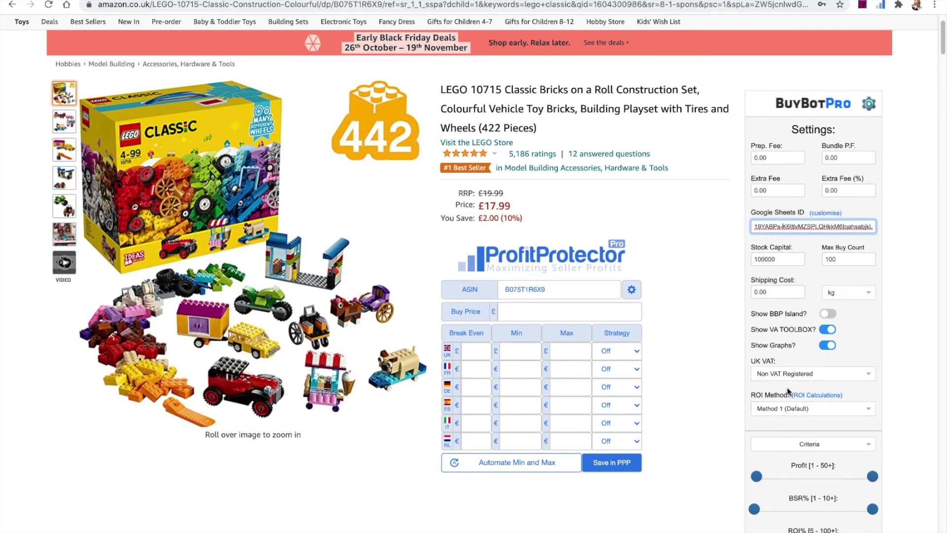
{"action": "mouse_move", "coordinate": [761, 368]}
{"action": "scroll", "coordinate": [870, 202], "scroll_direction": "down", "scroll_amount": 3}
{"action": "scroll", "coordinate": [871, 201], "scroll_direction": "down", "scroll_amount": 6}
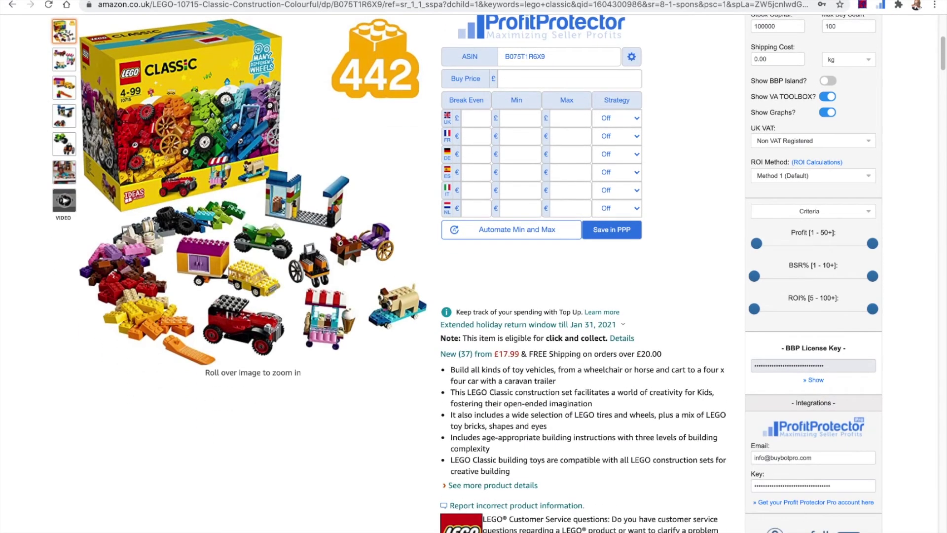
{"action": "left_click", "coordinate": [812, 406]}
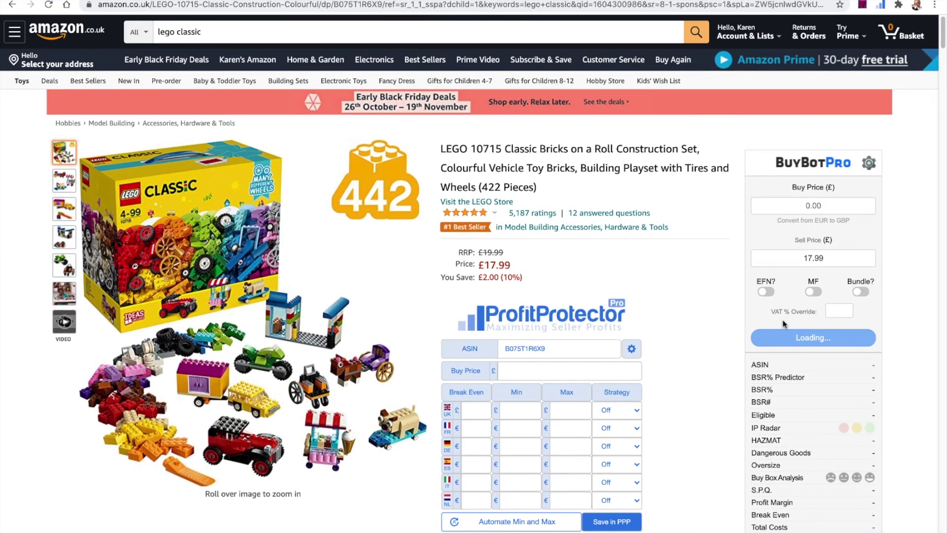
Step: Analyze the LEGO set with a 5.00 buy price against the 17.99 sell price
{"action": "left_click", "coordinate": [824, 207]}
{"action": "type", "text": "5.00"}
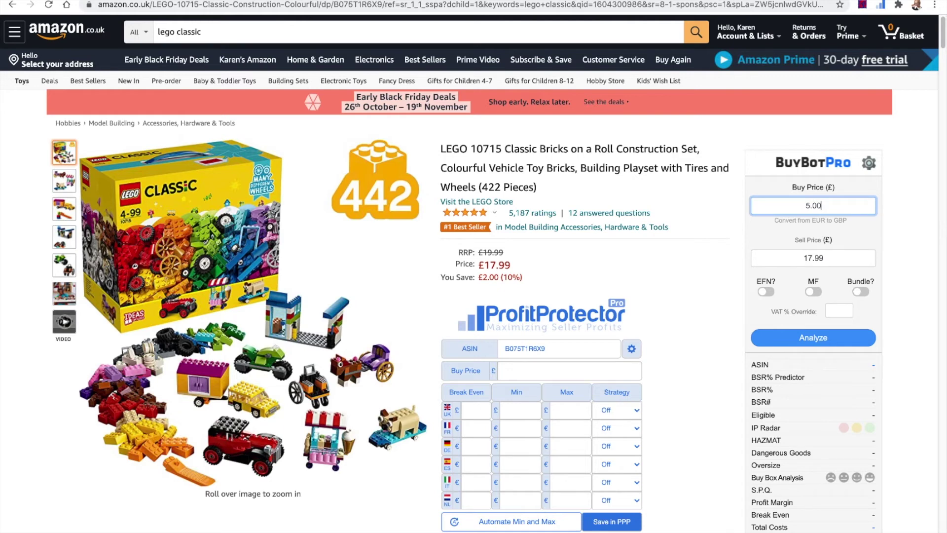
{"action": "key", "text": "Return"}
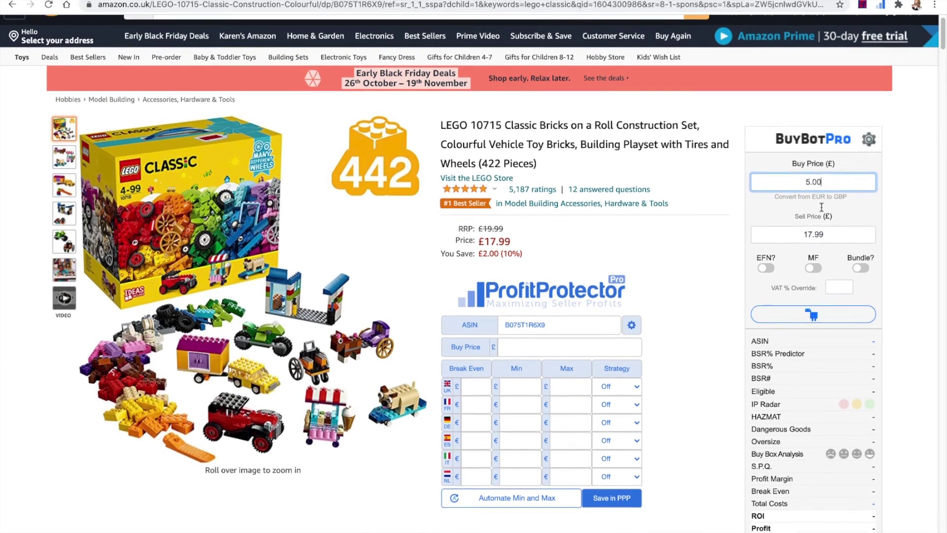
Step: Review Competition Analysis, Multi-Market Analyzer, price history, Sales Heatmap and Bar Chart Averages results
{"action": "scroll", "coordinate": [821, 206], "scroll_direction": "down", "scroll_amount": 5}
{"action": "scroll", "coordinate": [821, 206], "scroll_direction": "down", "scroll_amount": 3}
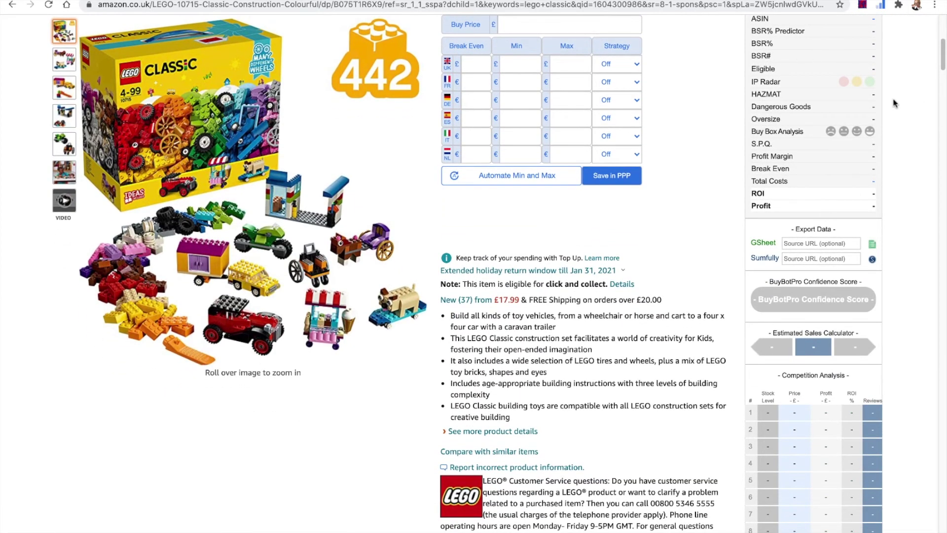
{"action": "scroll", "coordinate": [803, 161], "scroll_direction": "down", "scroll_amount": 1}
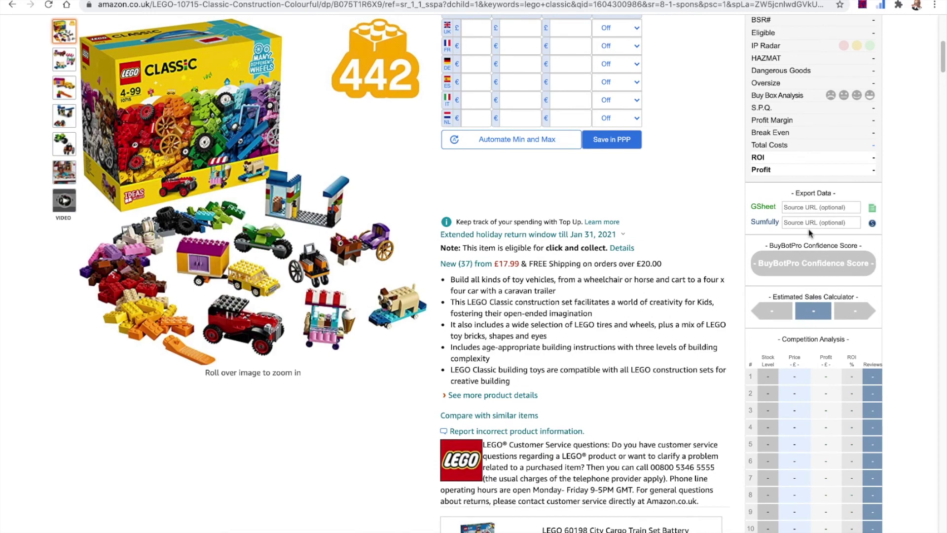
{"action": "scroll", "coordinate": [723, 265], "scroll_direction": "down", "scroll_amount": 1}
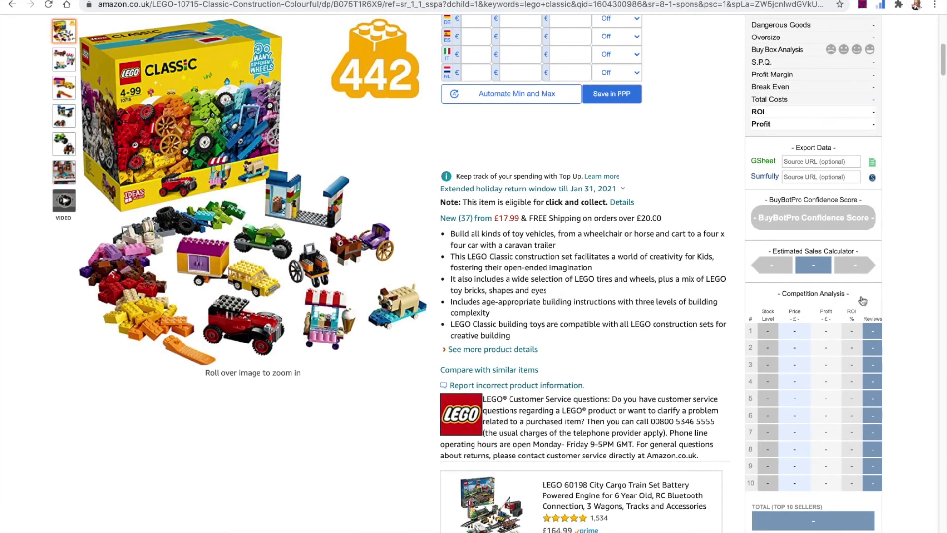
{"action": "scroll", "coordinate": [857, 382], "scroll_direction": "down", "scroll_amount": 6}
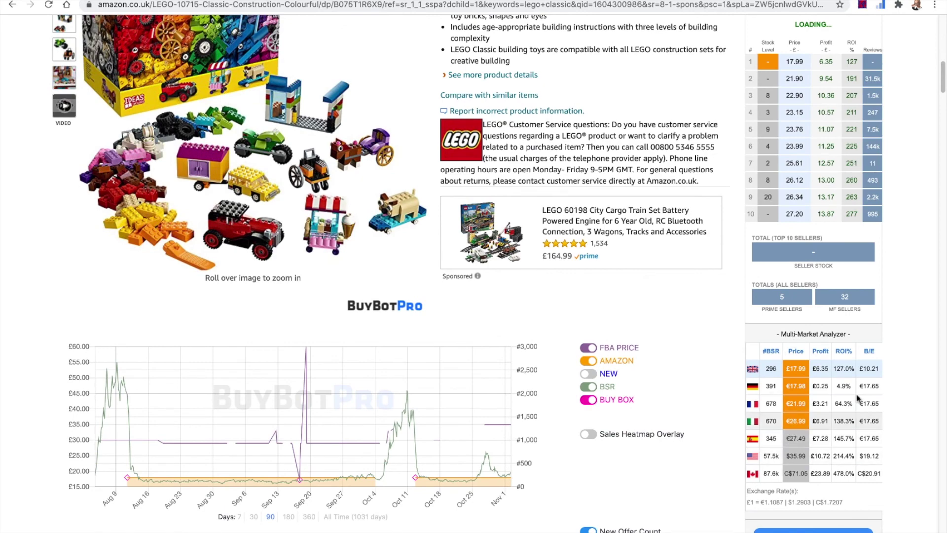
{"action": "scroll", "coordinate": [858, 451], "scroll_direction": "down", "scroll_amount": 4}
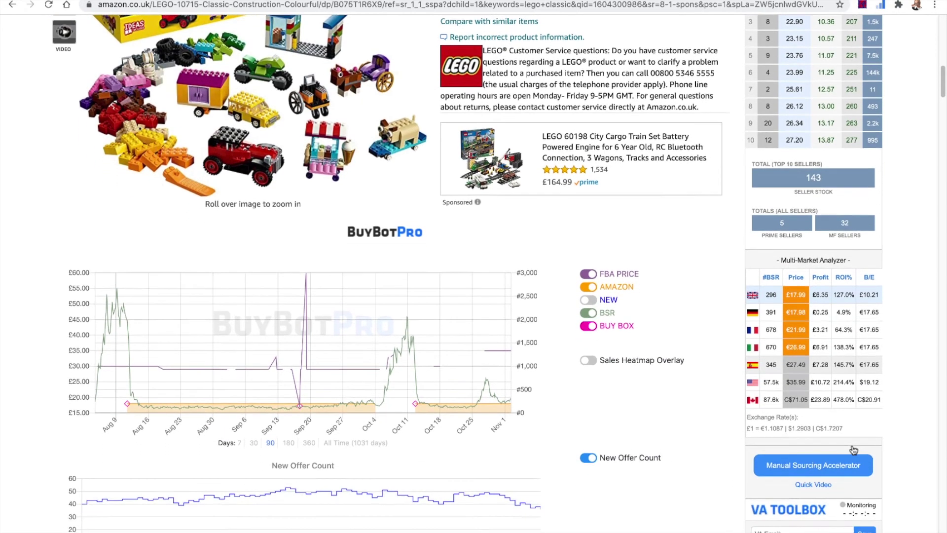
{"action": "scroll", "coordinate": [853, 449], "scroll_direction": "down", "scroll_amount": 6}
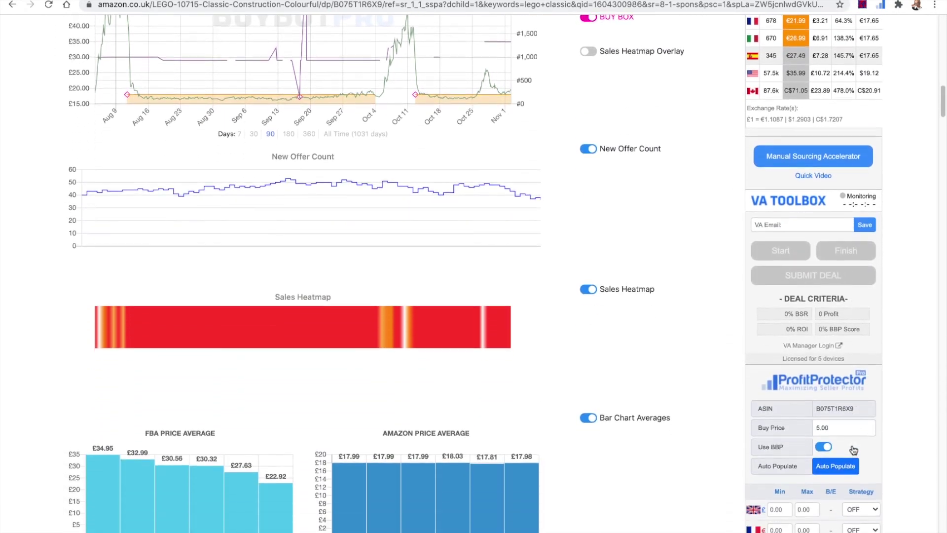
{"action": "scroll", "coordinate": [853, 449], "scroll_direction": "down", "scroll_amount": 2}
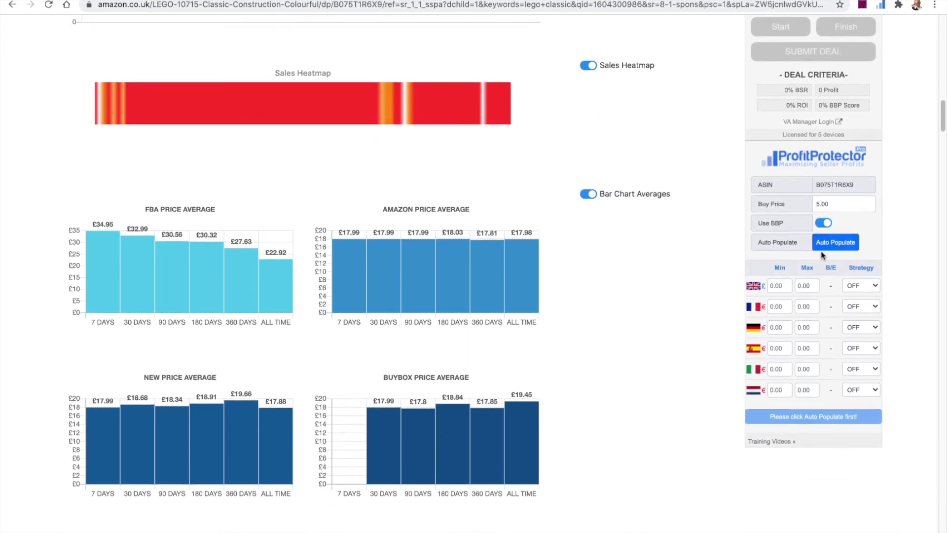
{"action": "scroll", "coordinate": [822, 254], "scroll_direction": "down", "scroll_amount": 1}
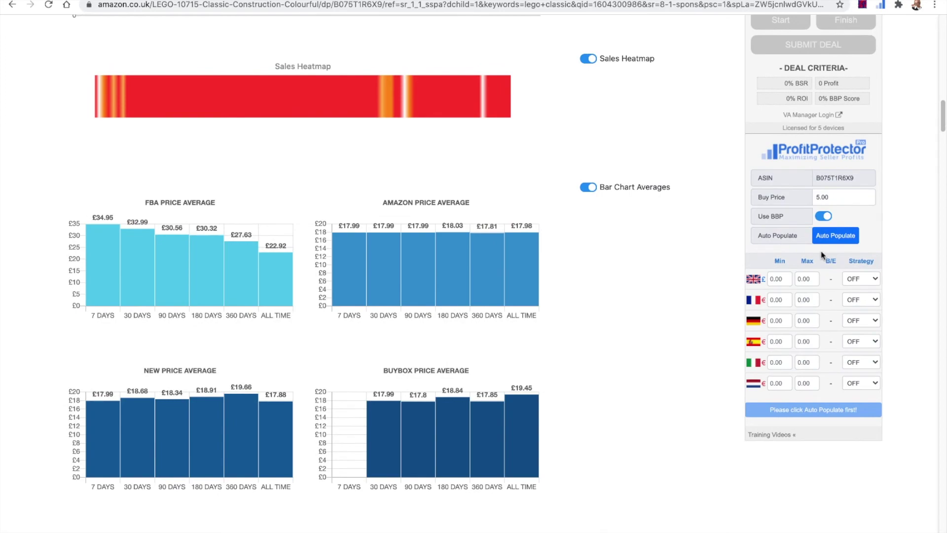
{"action": "scroll", "coordinate": [822, 254], "scroll_direction": "up", "scroll_amount": 13}
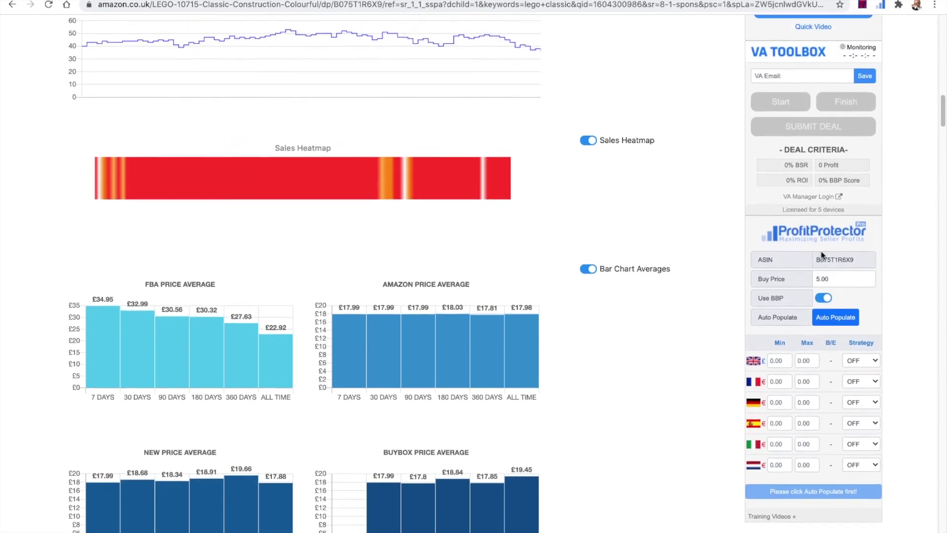
{"action": "scroll", "coordinate": [822, 254], "scroll_direction": "up", "scroll_amount": 5}
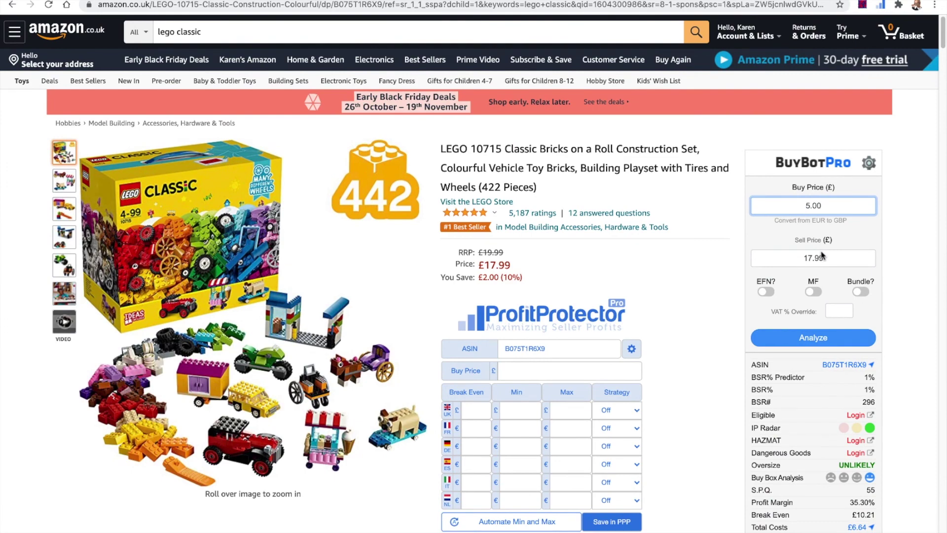
{"action": "scroll", "coordinate": [822, 255], "scroll_direction": "down", "scroll_amount": 6}
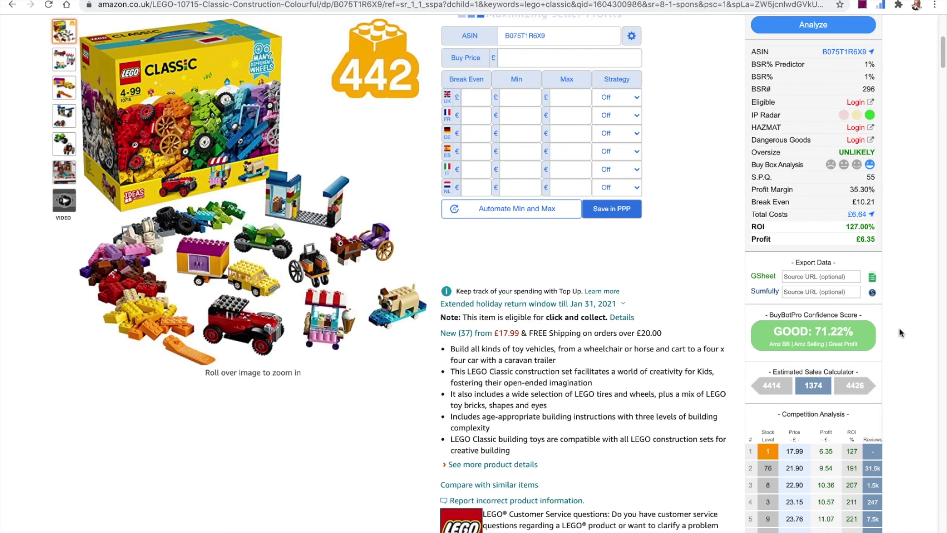
{"action": "mouse_move", "coordinate": [822, 346]}
{"action": "scroll", "coordinate": [892, 335], "scroll_direction": "up", "scroll_amount": 4}
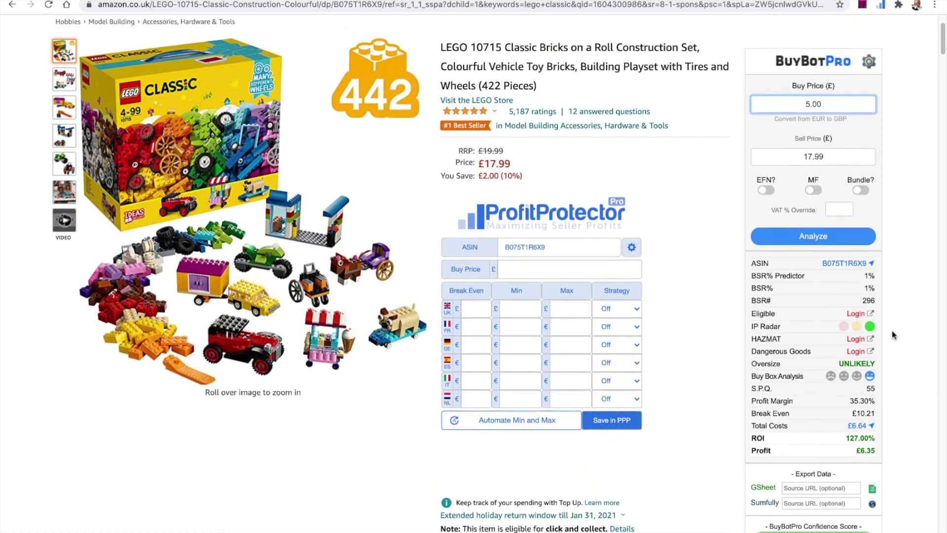
{"action": "scroll", "coordinate": [893, 335], "scroll_direction": "up", "scroll_amount": 2}
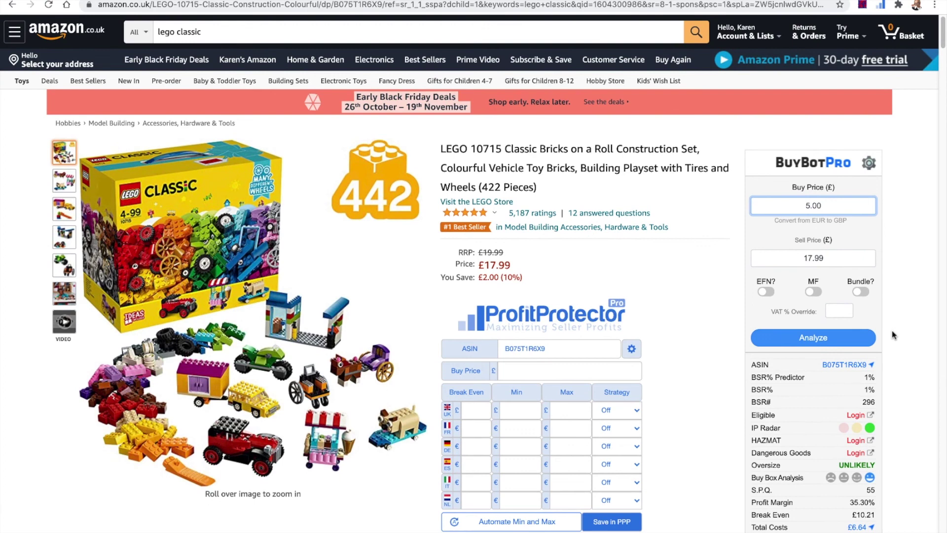
{"action": "scroll", "coordinate": [892, 334], "scroll_direction": "down", "scroll_amount": 2}
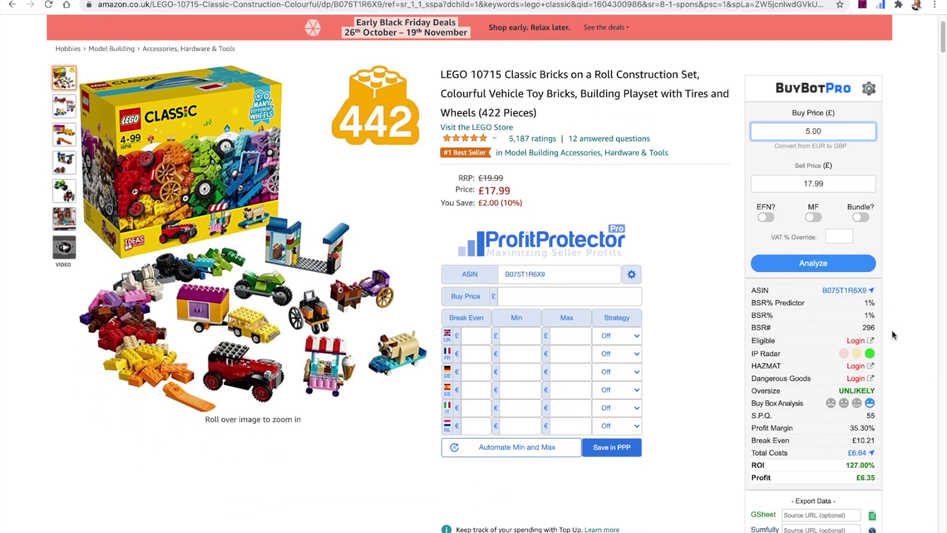